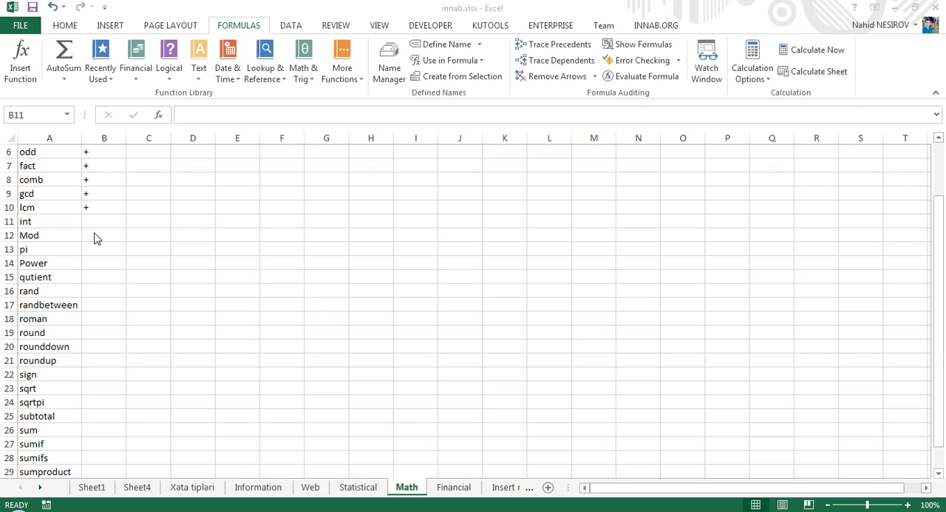
- Enter 25,5 in C11 on the int row and calculate its integer part in B11 with =INT(C11)
click(147, 225)
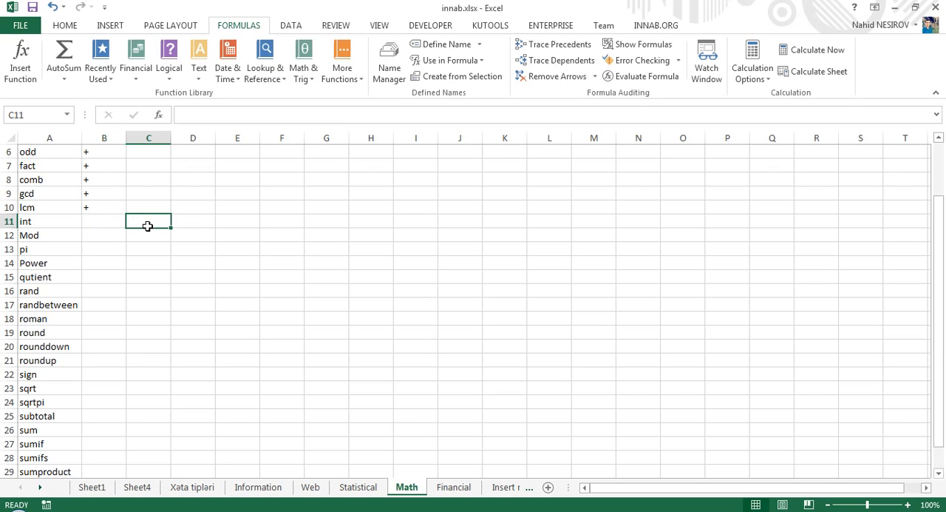
text(25,5)
key(Return)
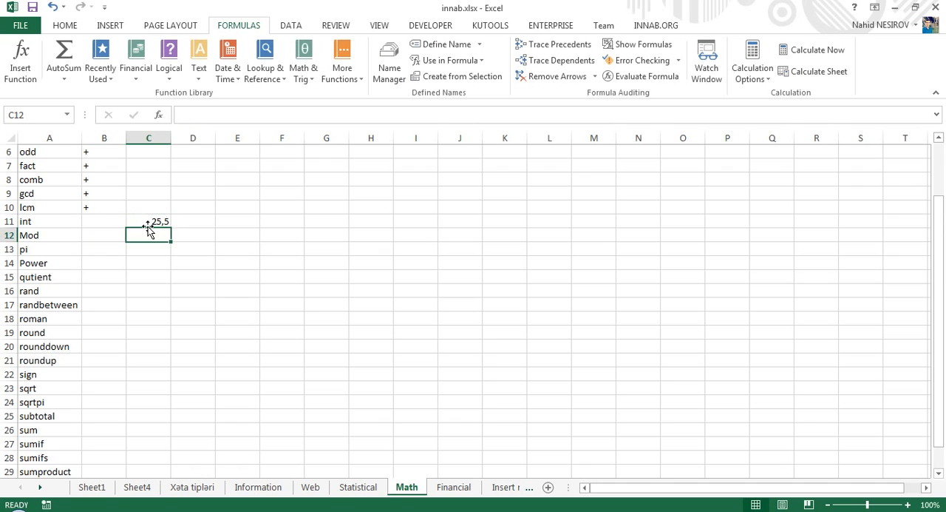
key(Up)
key(Left)
text(=int)
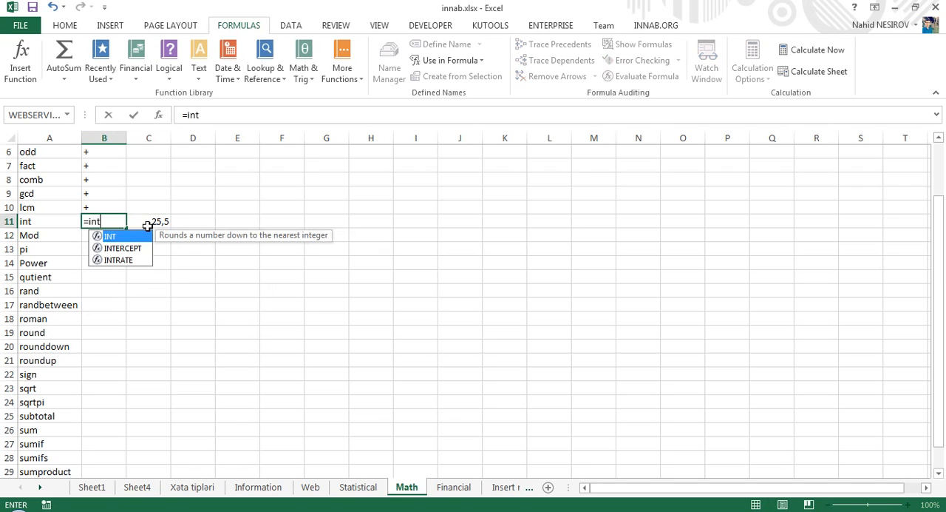
key(Tab)
click(147, 226)
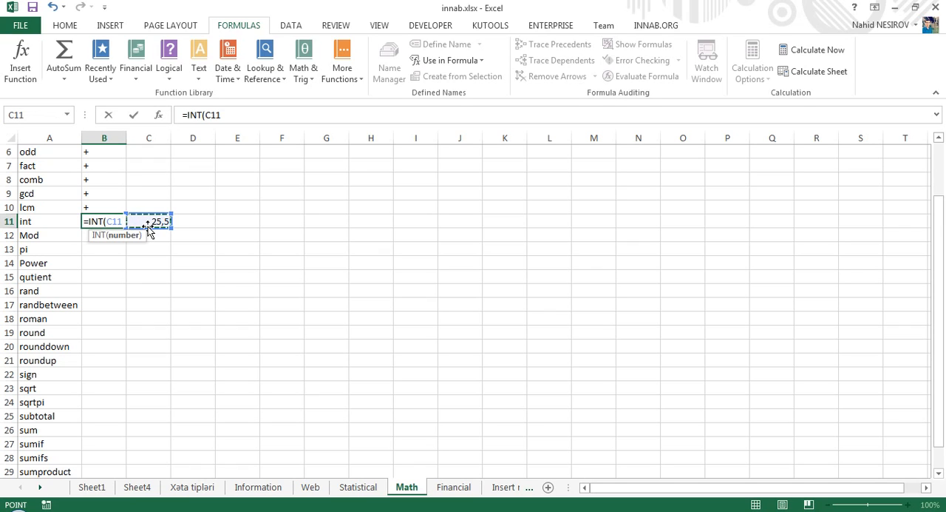
key(Return)
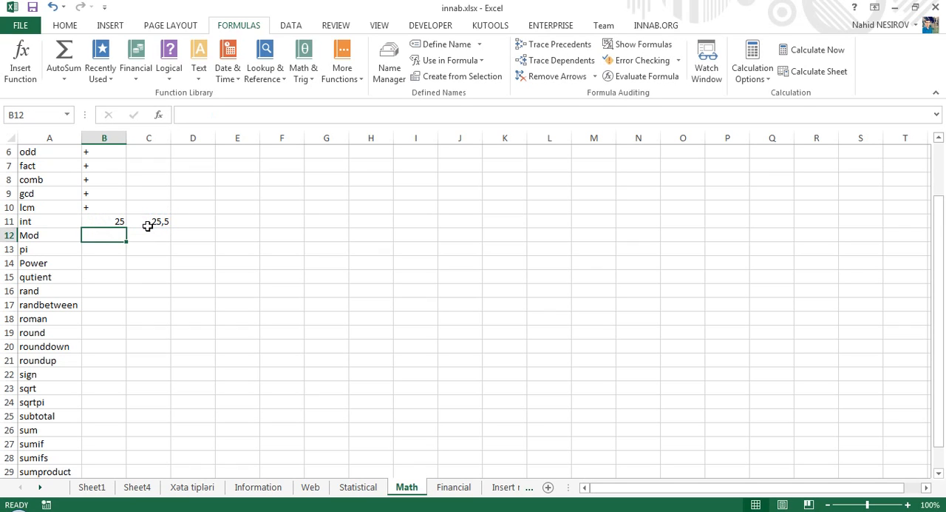
- Replace the INT function's input in C11 with 25,0000001 and check the formula cell B11
key(Up)
click(148, 225)
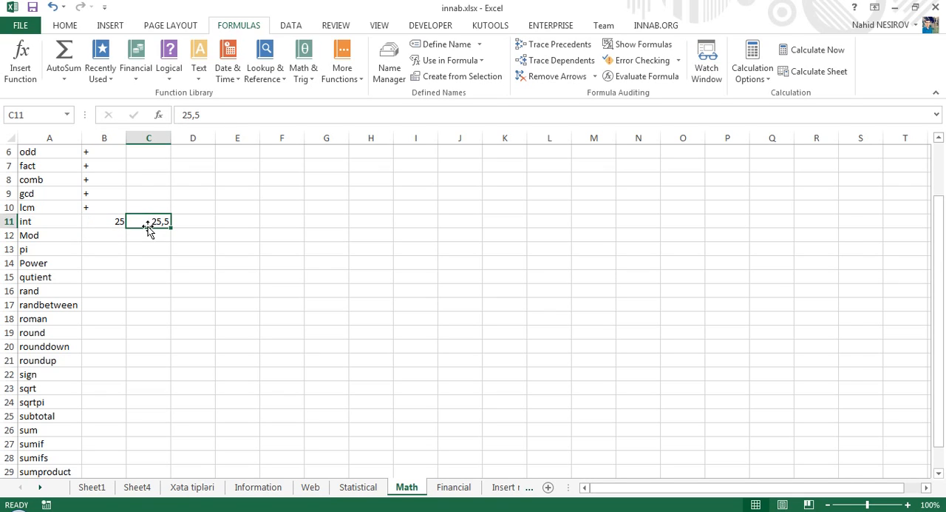
key(Left)
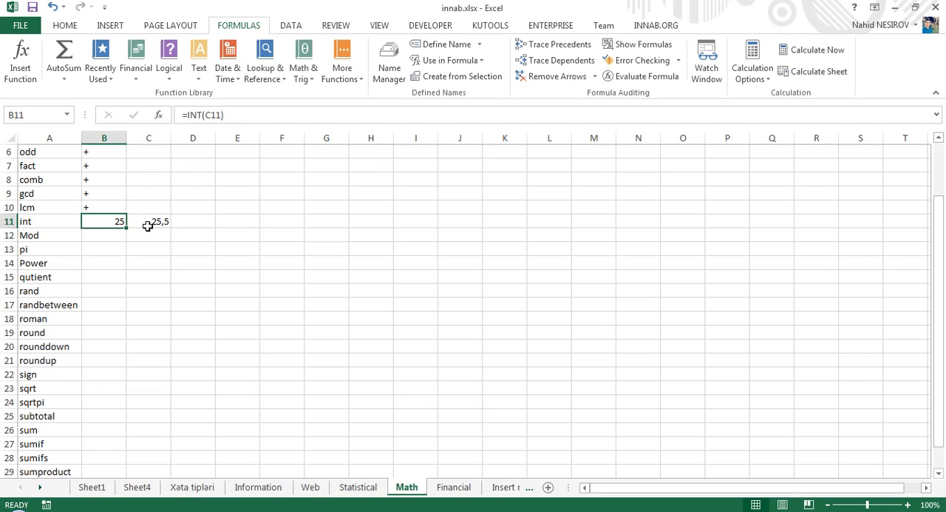
click(148, 226)
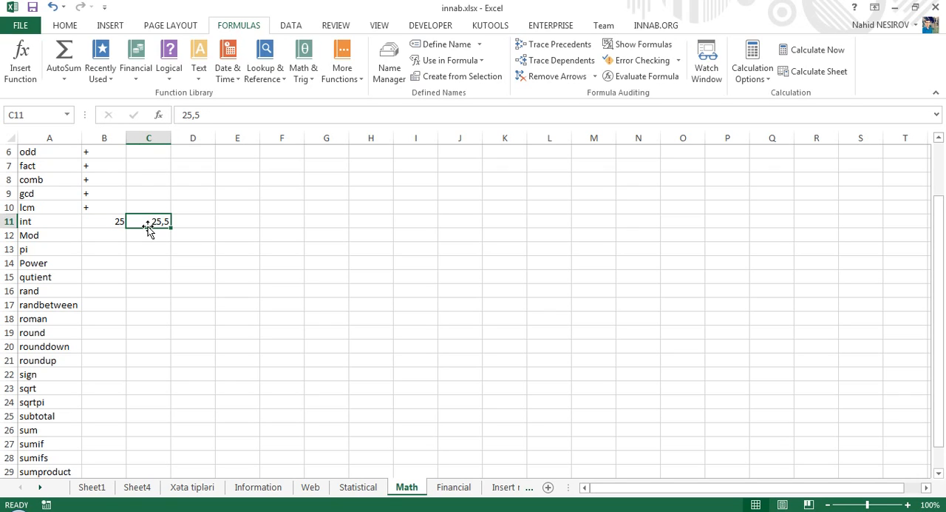
text(25,00000)
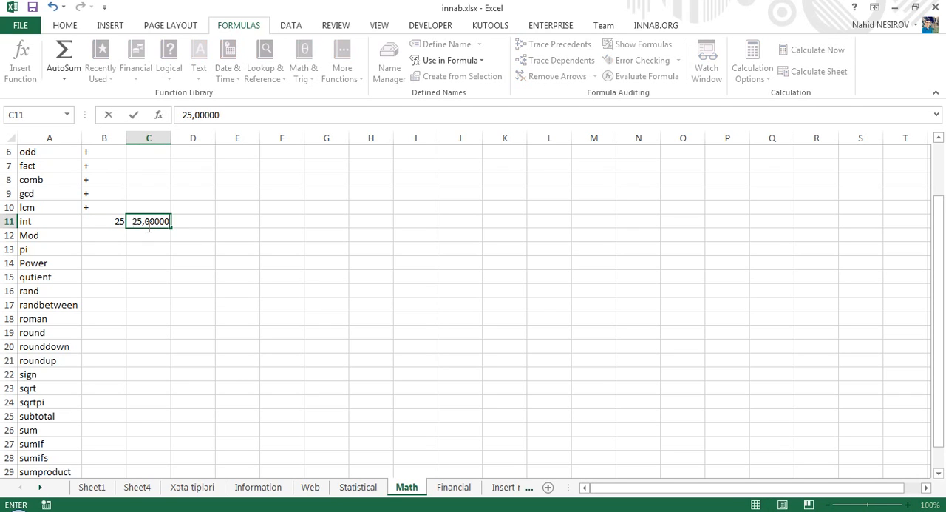
text(01)
key(Return)
click(149, 228)
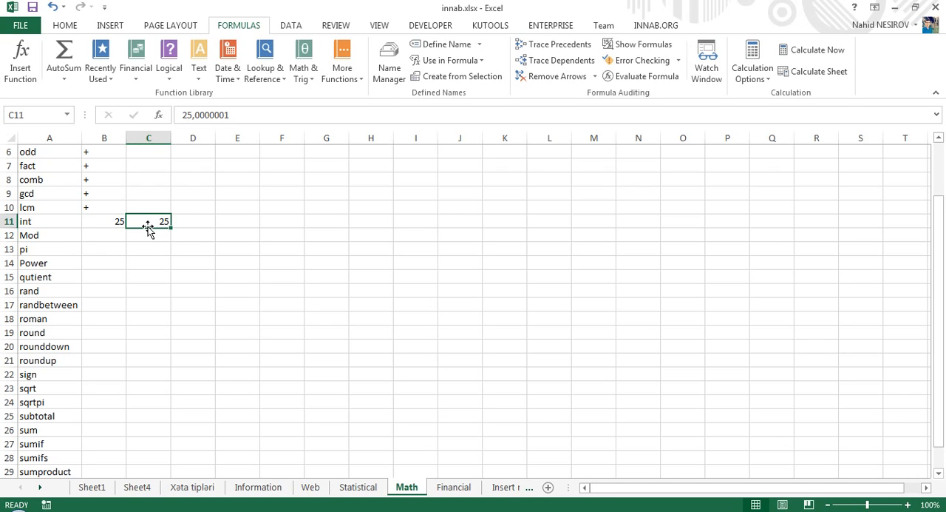
click(108, 219)
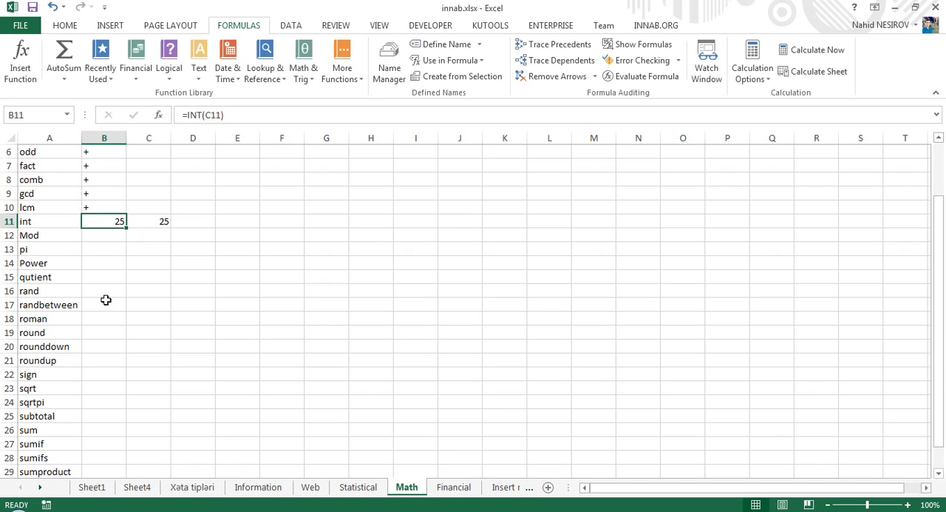
- Enter the sample number 25,4656 in C31 on the trunc row
key(Down)
key(Down)
key(Down)
key(Down)
key(Down)
key(Down)
key(Down)
key(Down)
key(Down)
key(Down)
key(Down)
key(Down)
key(Down)
key(Down)
key(Down)
key(Down)
key(Down)
key(Down)
key(Down)
key(Down)
key(Down)
key(Down)
key(Down)
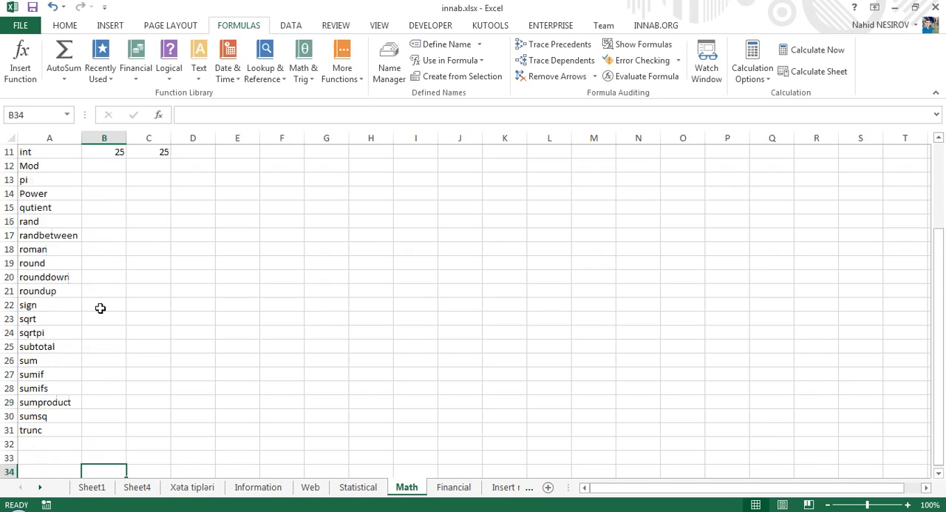
key(Up)
key(Up)
key(Up)
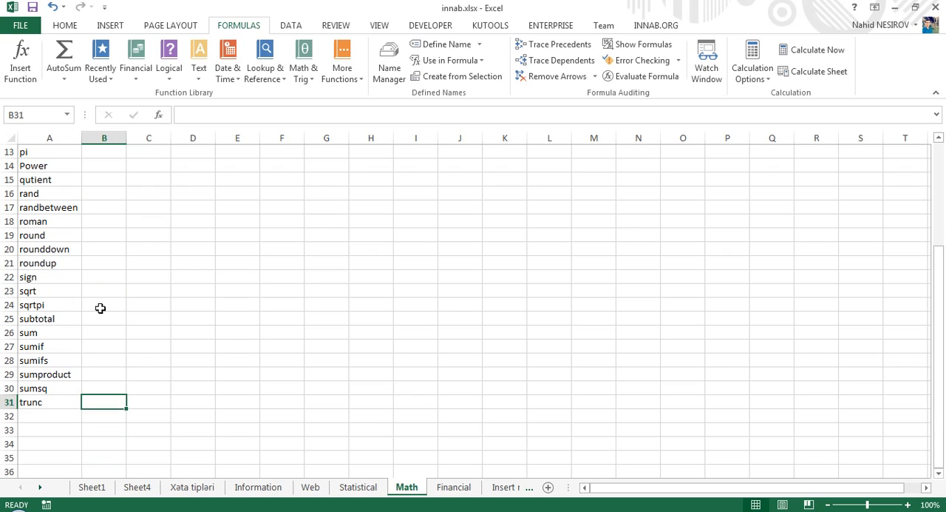
key(Right)
text(35,)
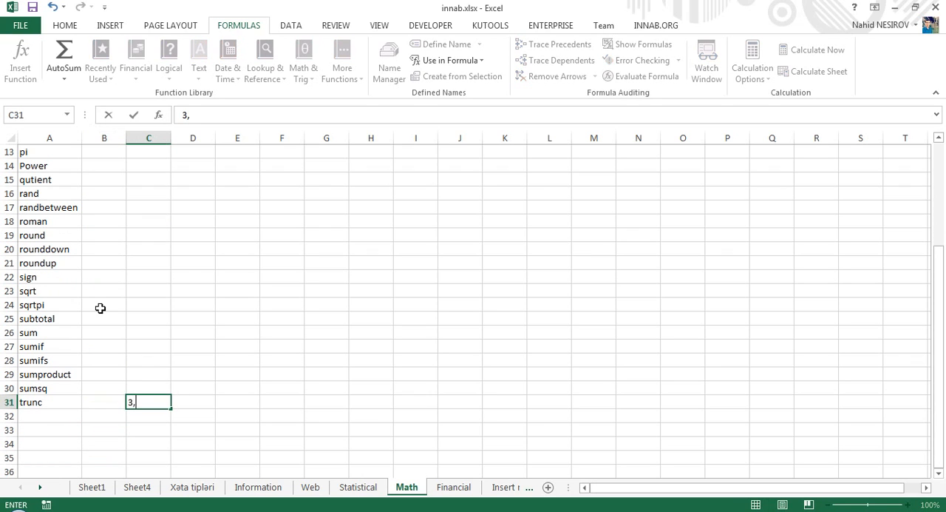
text(4)
key(Return)
key(Up)
text(25,4656)
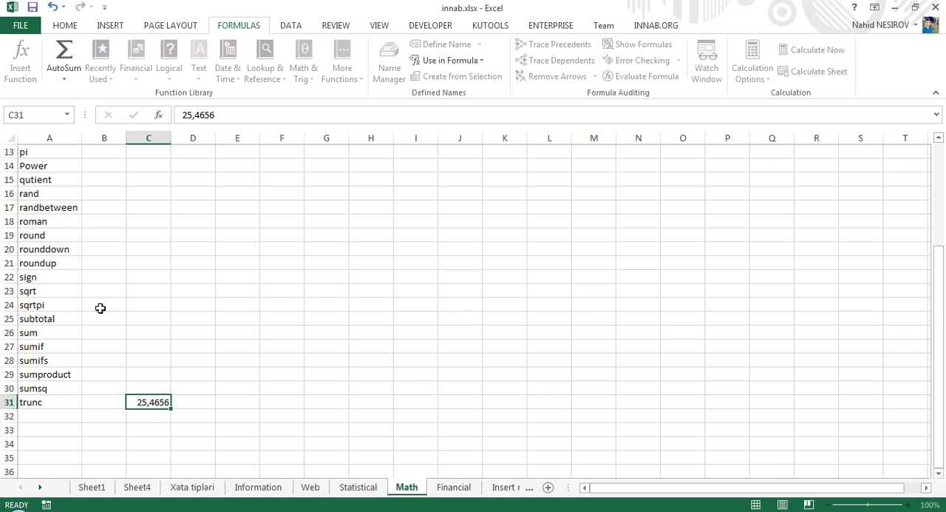
key(Return)
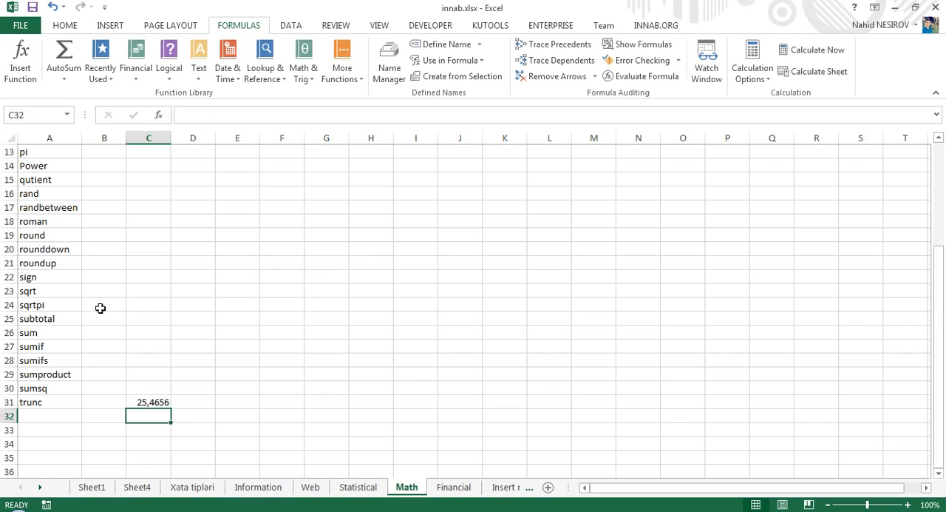
key(Up)
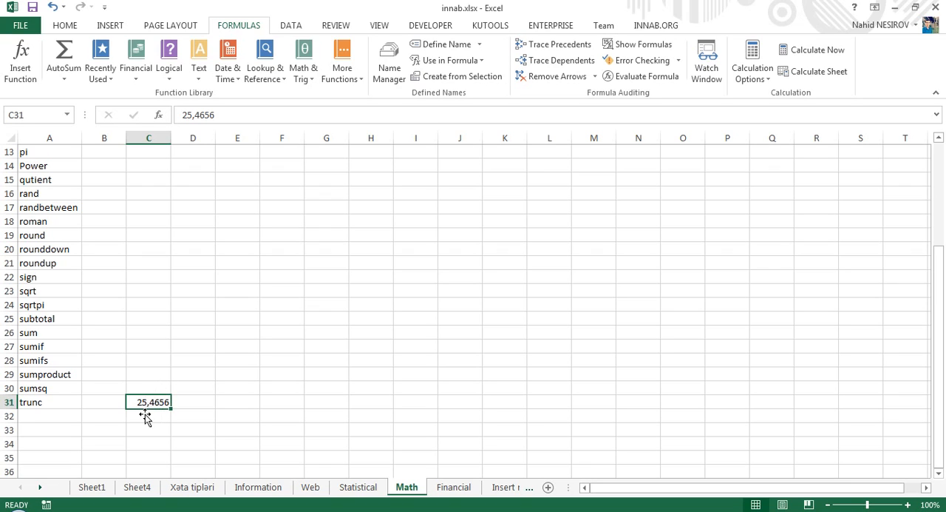
click(192, 402)
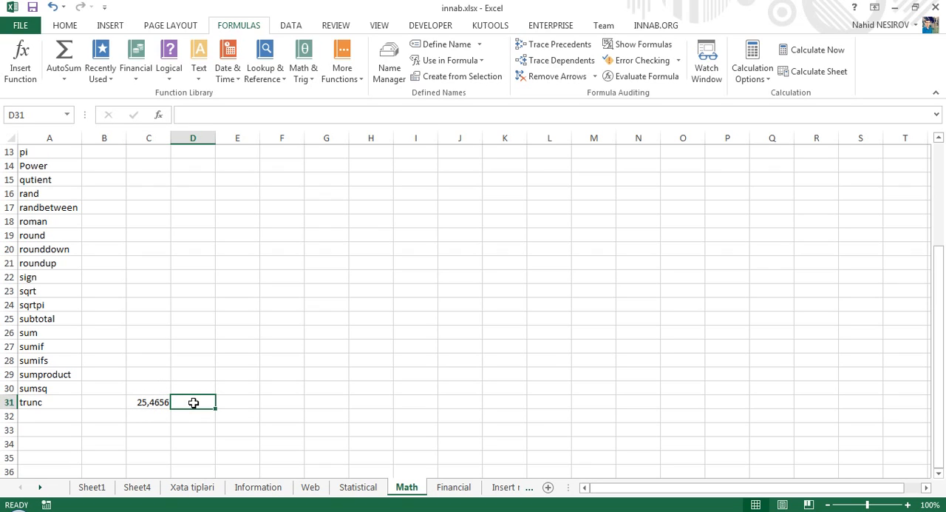
text(=)
key(Escape)
- Truncate the number in C31 to 2 decimal digits in B31 with =TRUNC(C31;2)
key(Left)
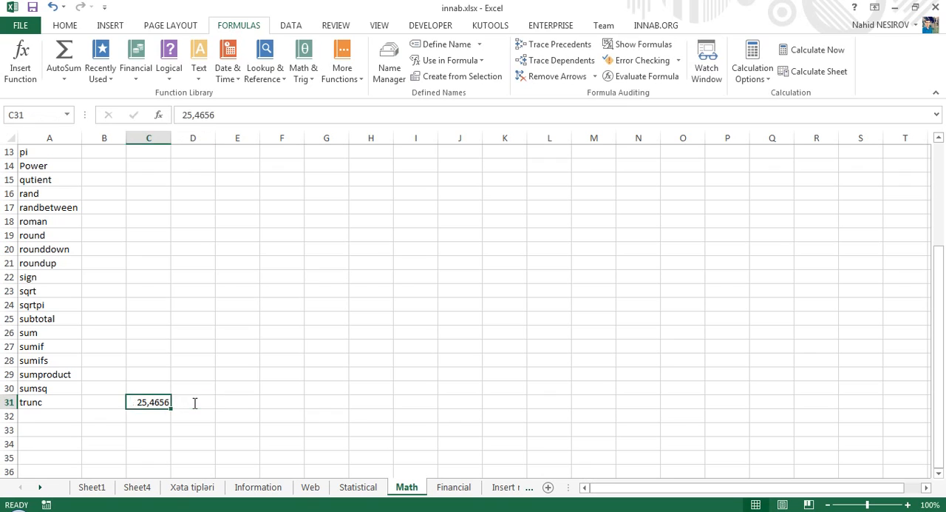
key(Left)
text(=tru)
key(Tab)
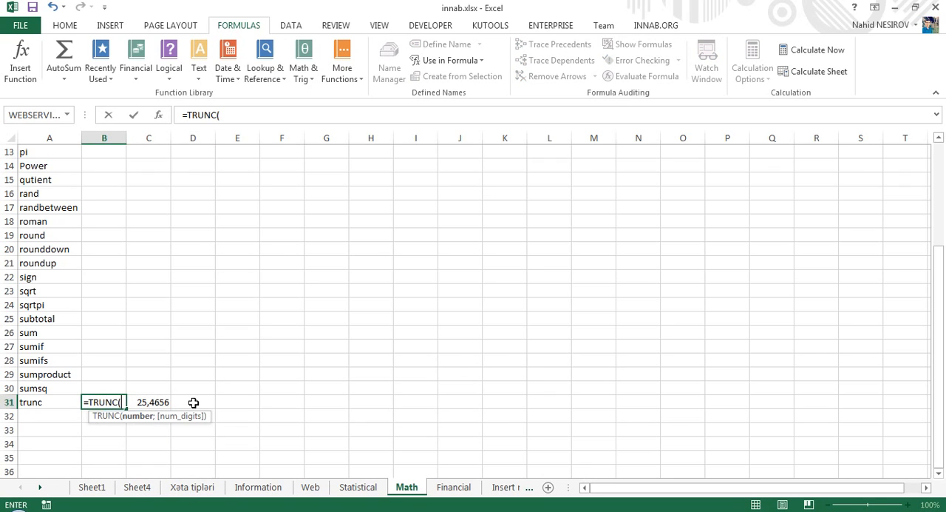
key(Right)
text(;)
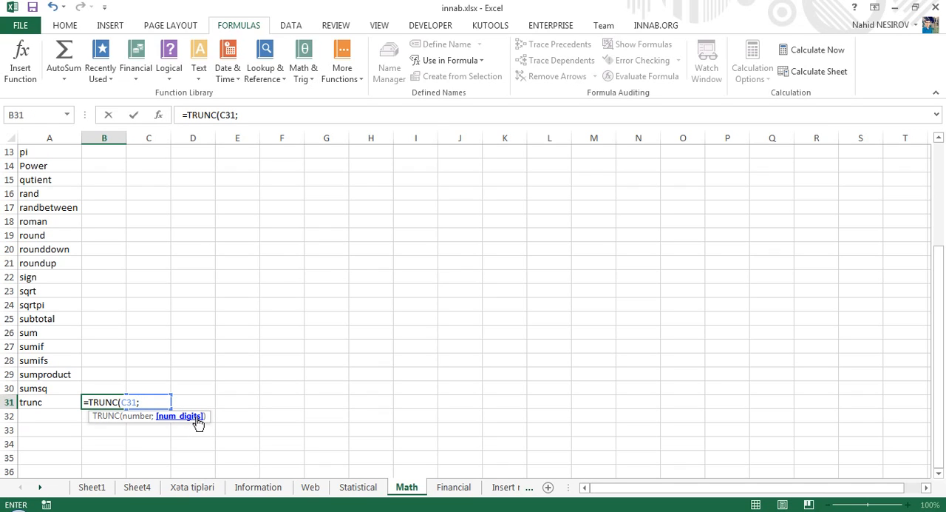
text(2)
key(Return)
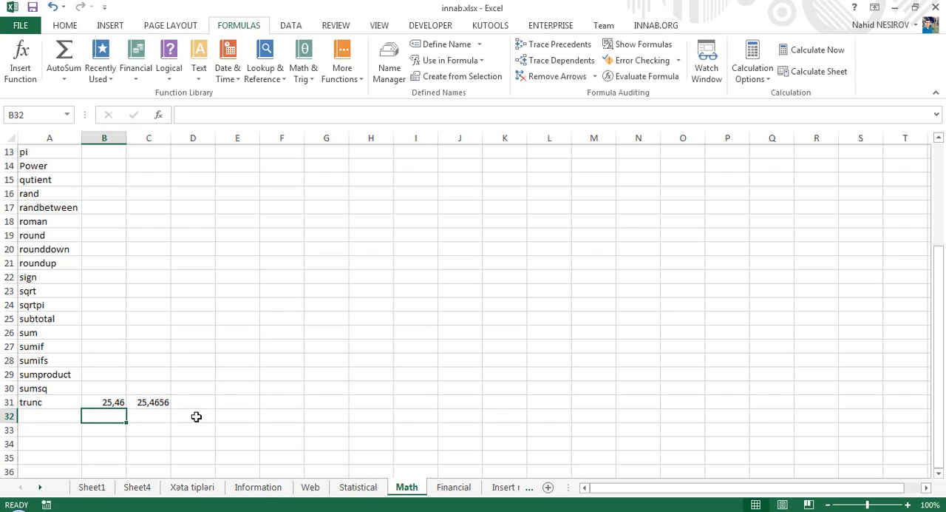
- Change the number of digits in the B31 TRUNC formula to 0
click(155, 402)
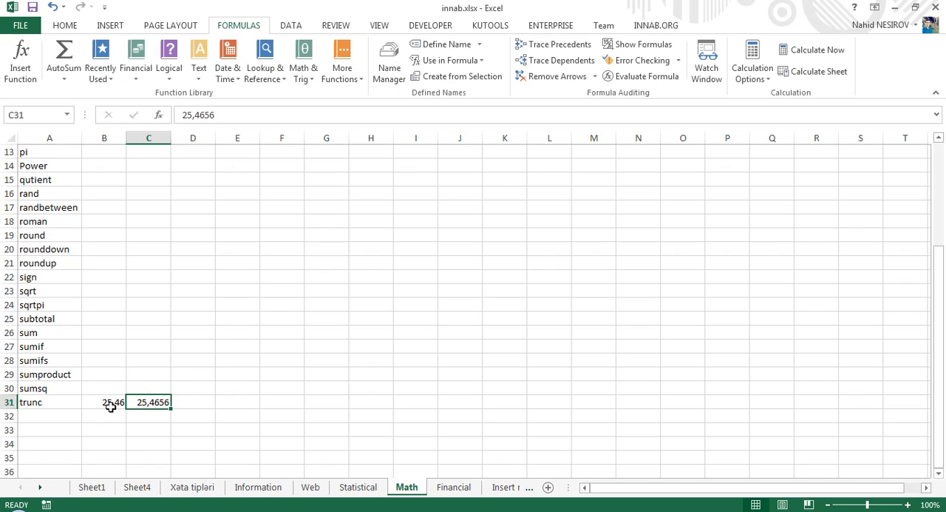
key(alt)
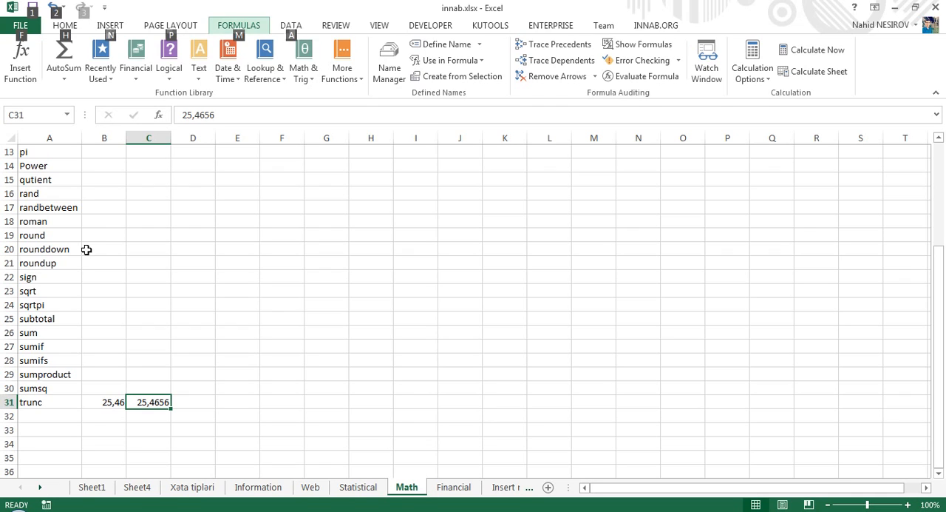
key(alt)
key(Left)
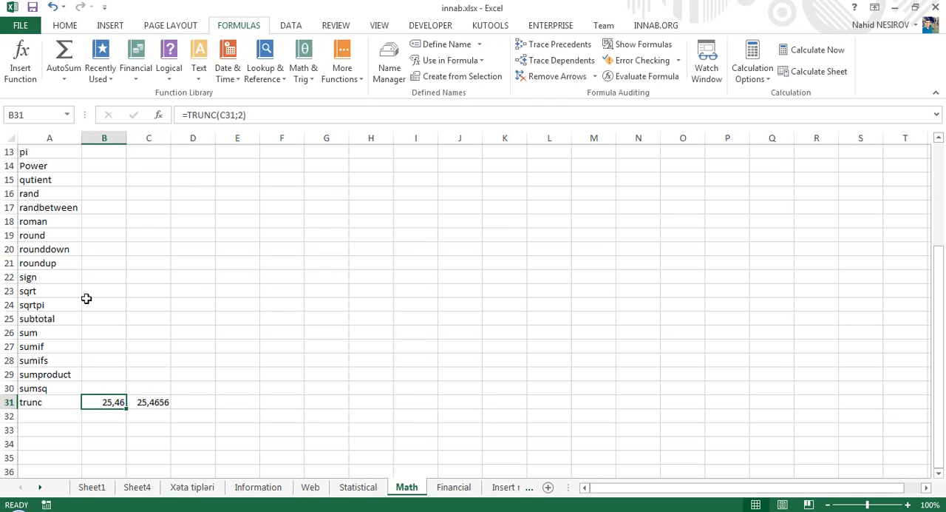
click(243, 115)
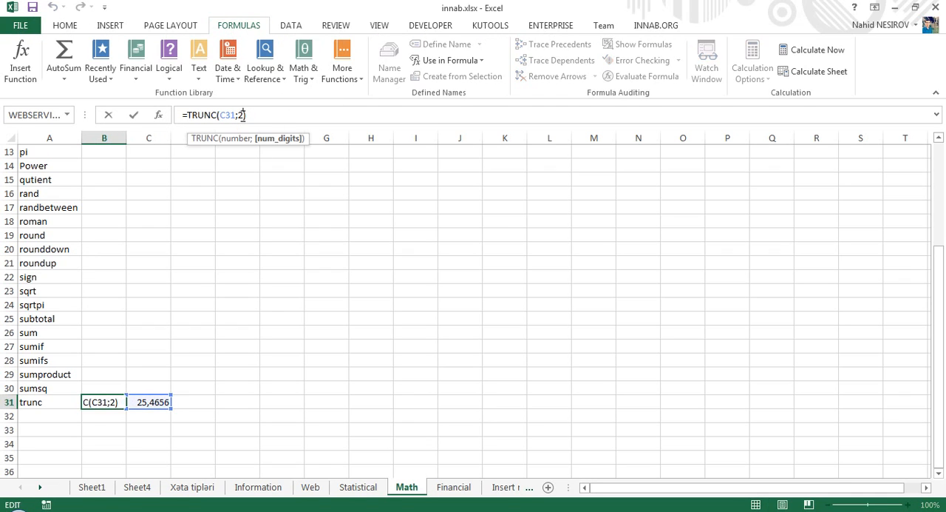
key(BackSpace)
text(0)
key(Return)
key(Right)
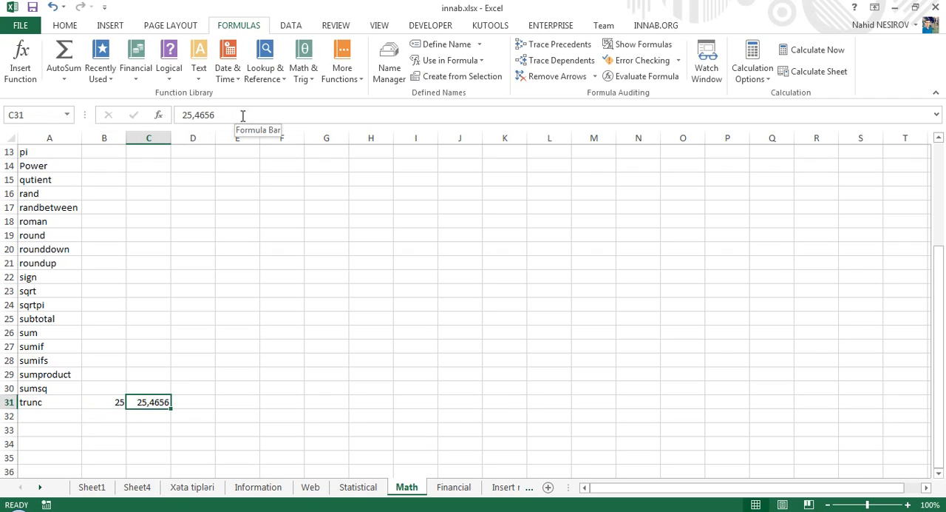
- Go back to the INT formula in B11 to compare it with the TRUNC formula
key(Up)
key(Up)
key(Up)
key(Up)
key(Up)
key(Up)
key(Up)
key(Up)
key(Up)
key(Up)
key(Up)
key(Up)
key(Up)
key(Up)
key(Up)
key(Up)
key(Up)
key(Up)
key(Up)
key(Up)
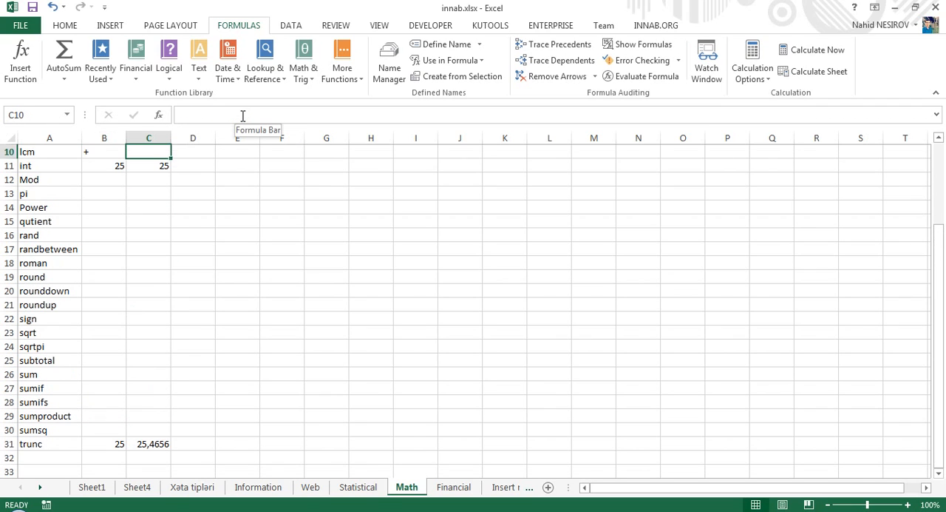
key(Left)
key(Down)
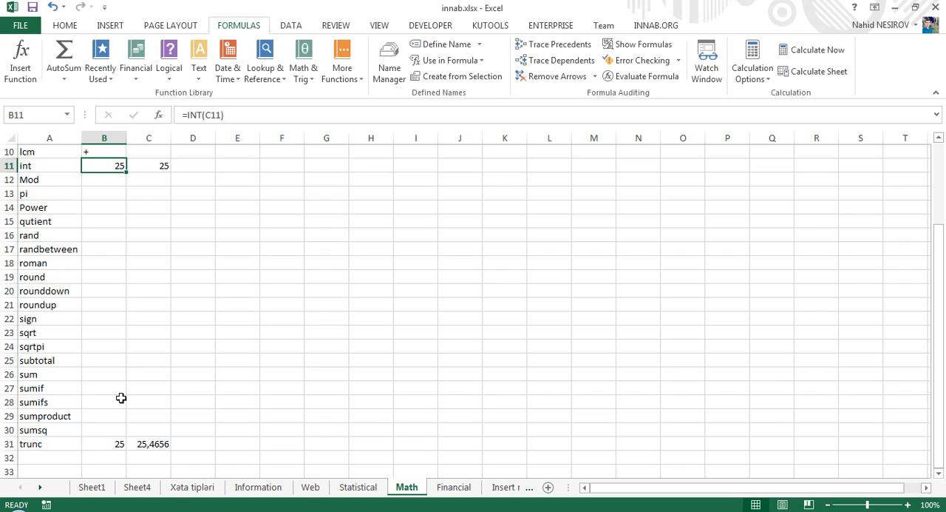
click(96, 181)
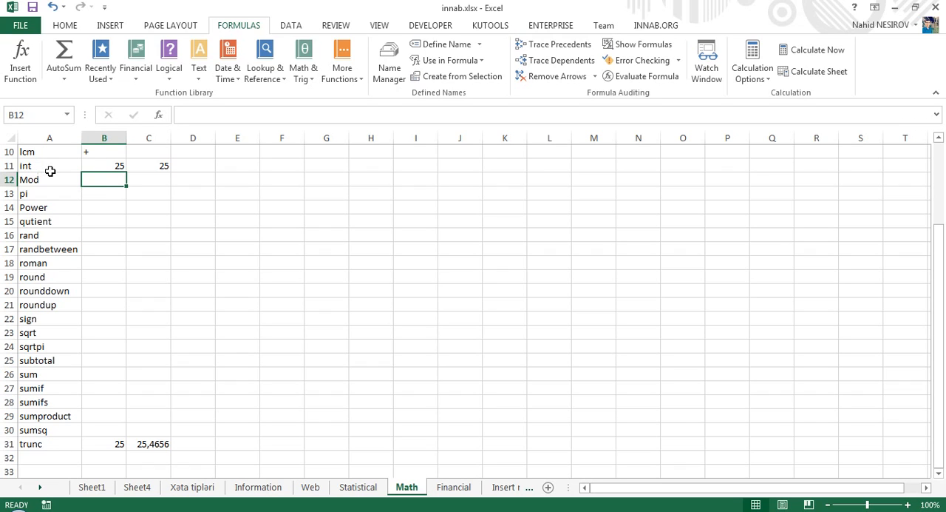
click(388, 511)
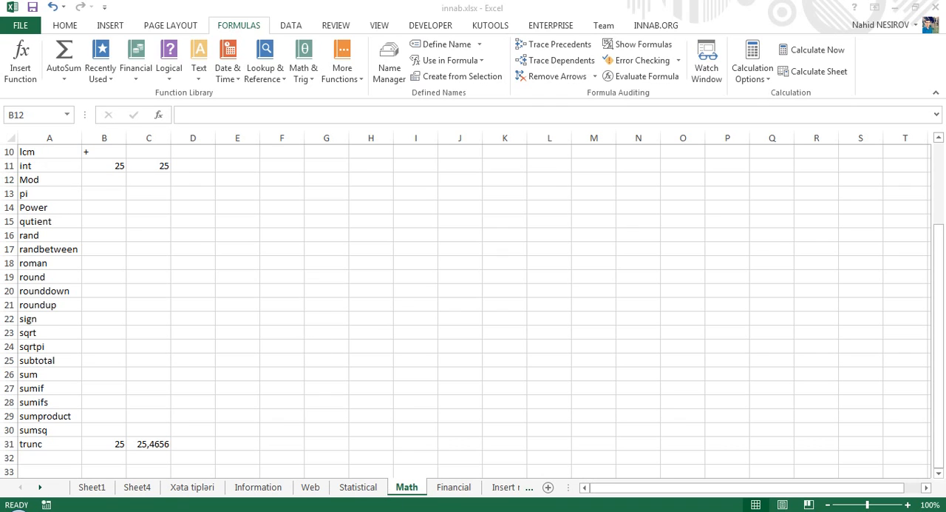
- Mark the Mod and qutient functions as covered with a + in B12 and B15
click(108, 281)
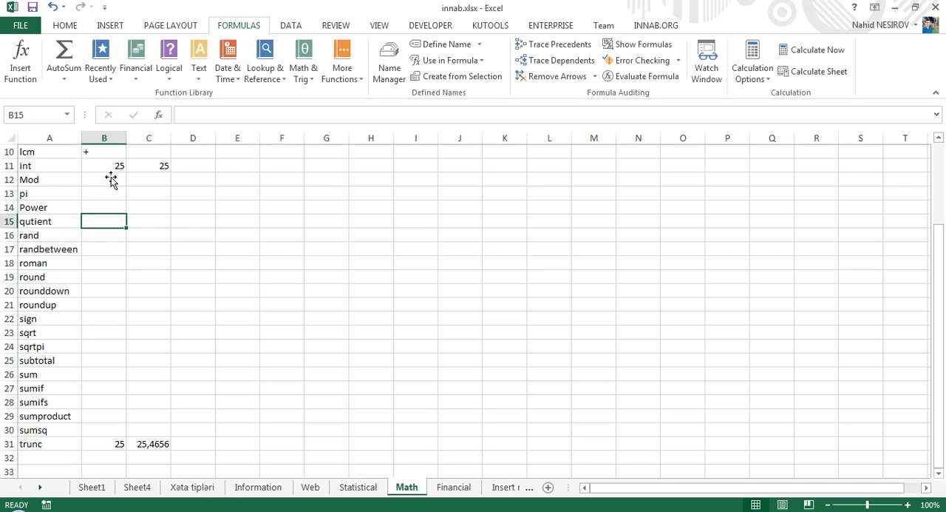
text(+)
key(Return)
key(Return)
key(Return)
text(+)
key(Return)
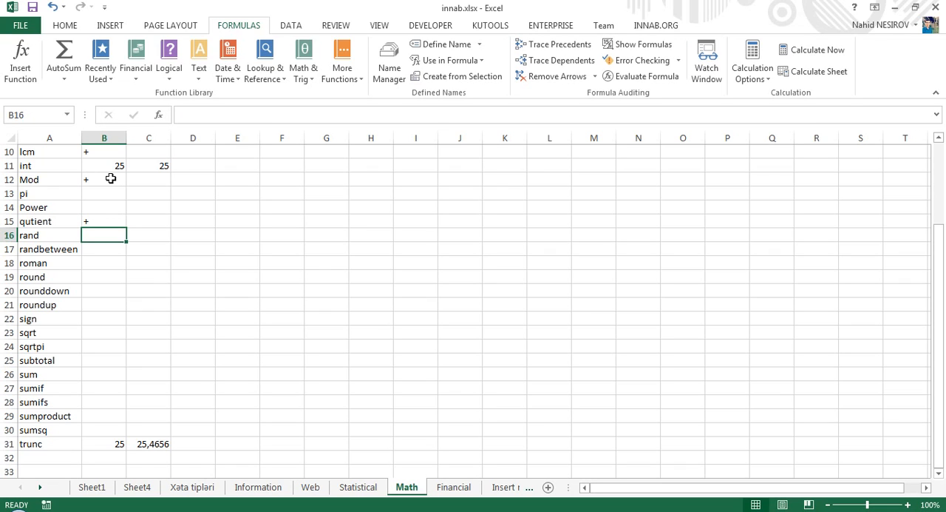
click(387, 511)
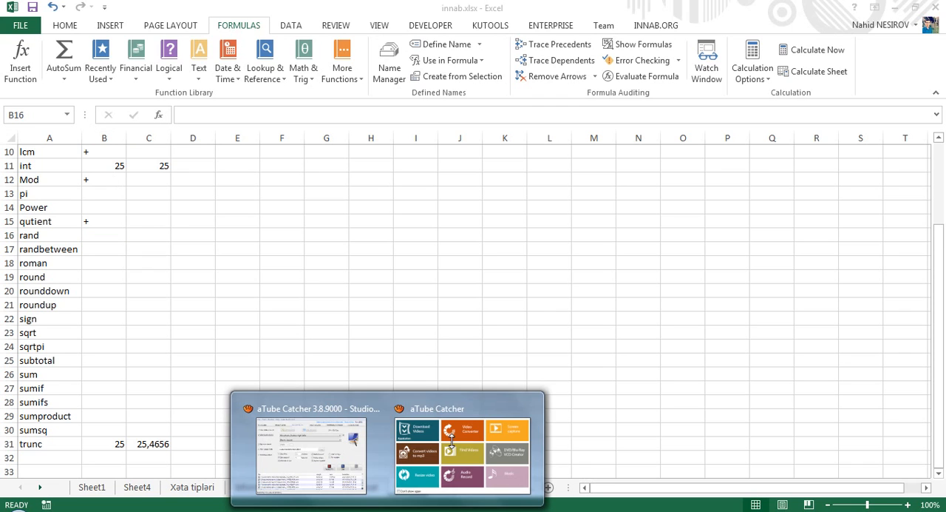
click(310, 464)
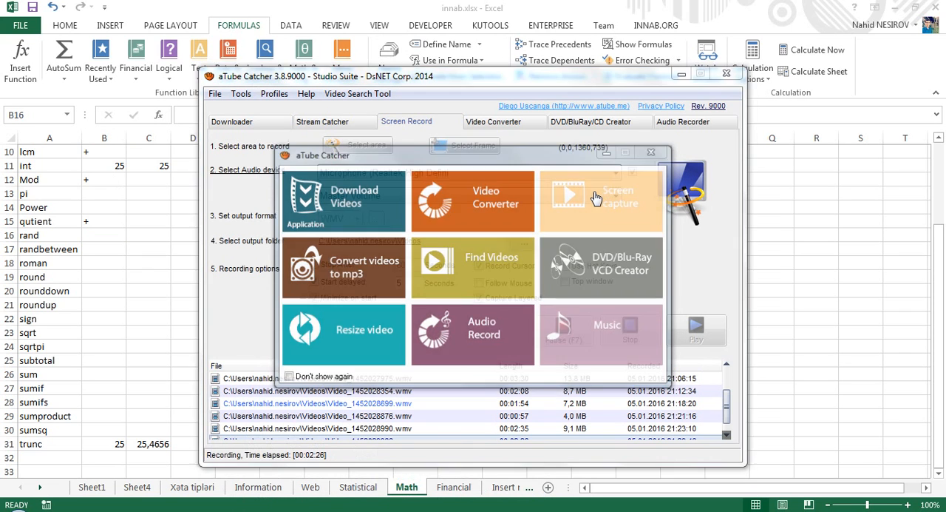
click(568, 331)
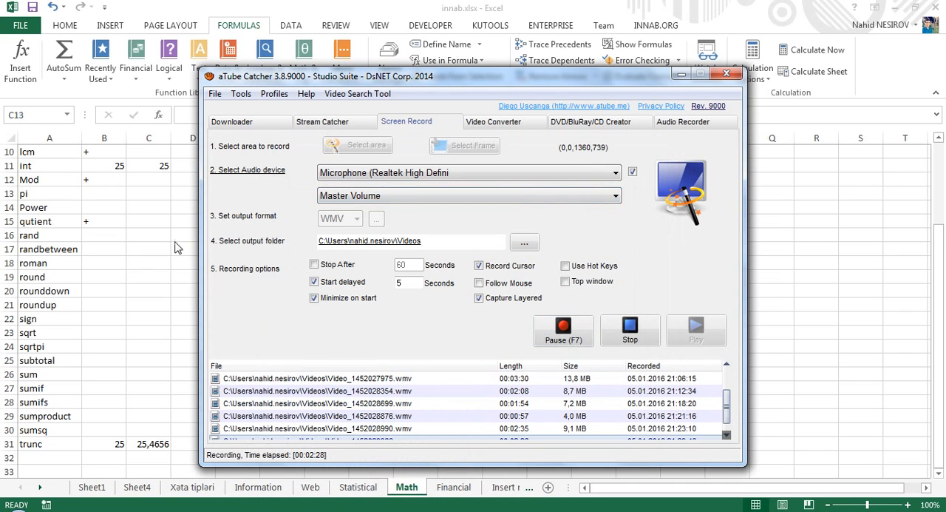
click(175, 242)
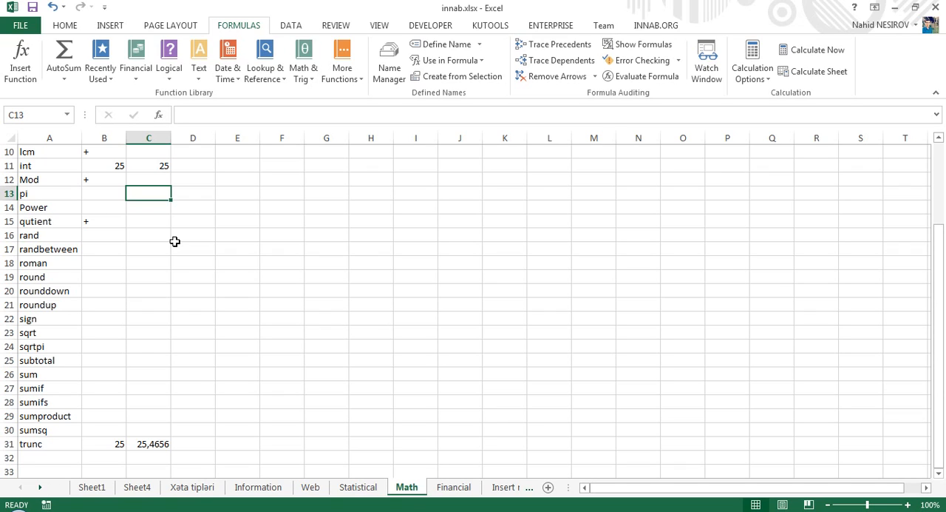
- Enter the sample number 25,56 in cell H11
click(382, 166)
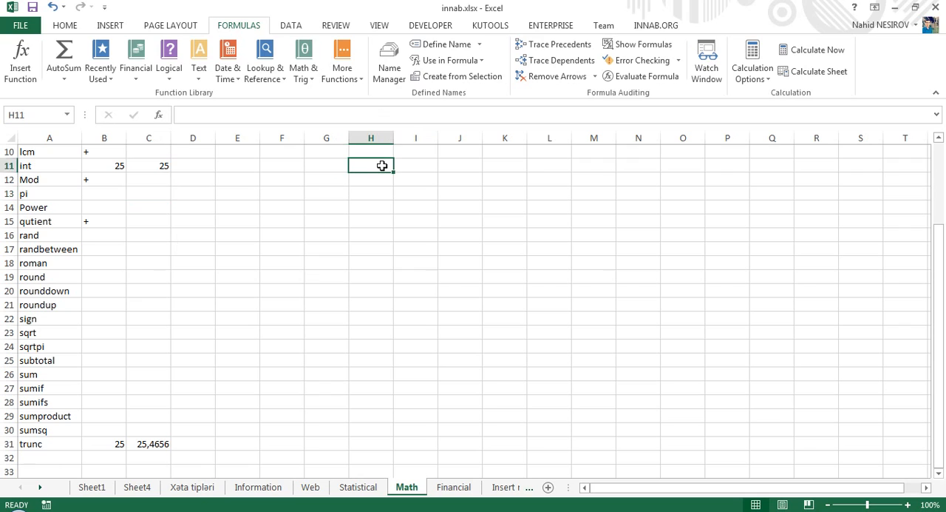
text(25,56)
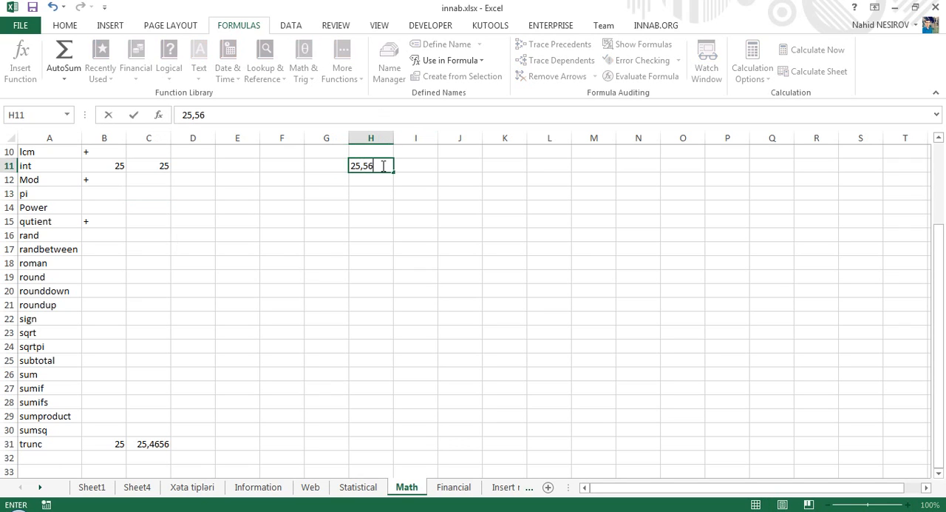
key(Return)
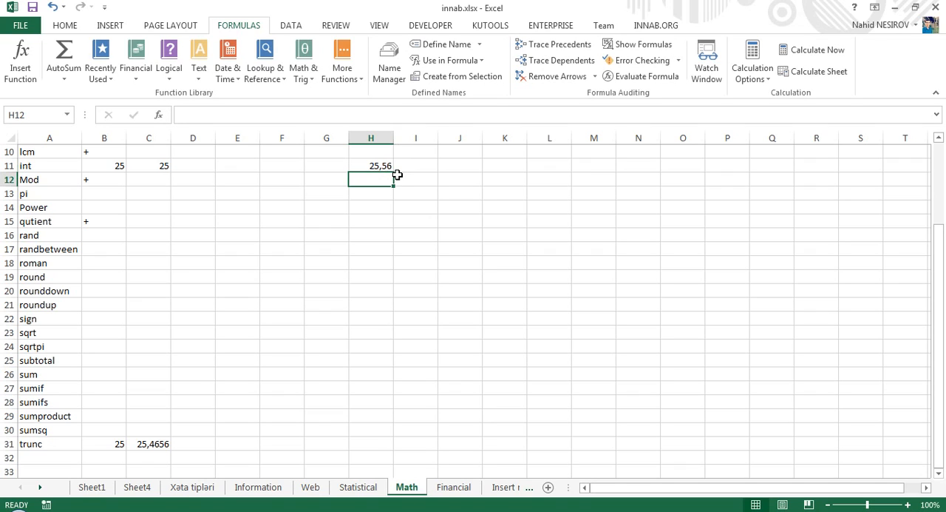
- Extract the decimal part of the number in H11 with =H11-INT(H11) in I11, and check the formula against its source cell
click(408, 165)
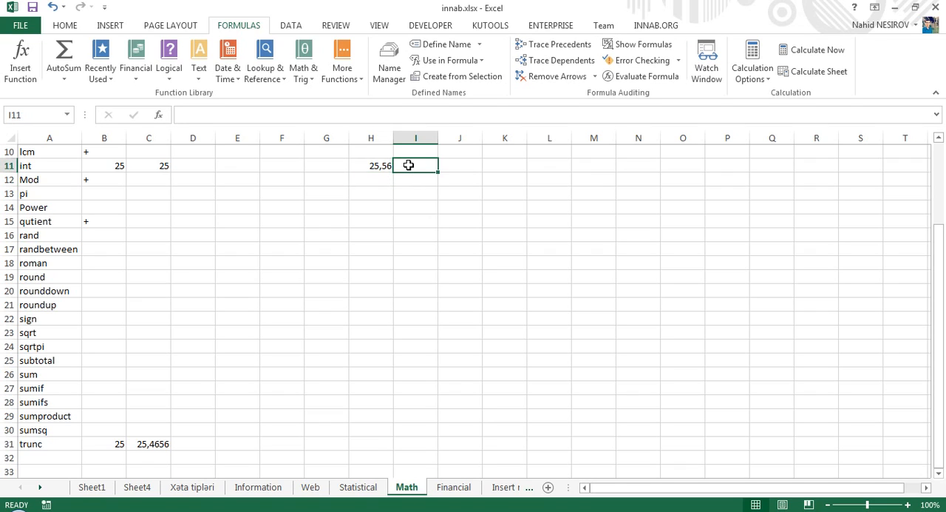
text(=)
key(Left)
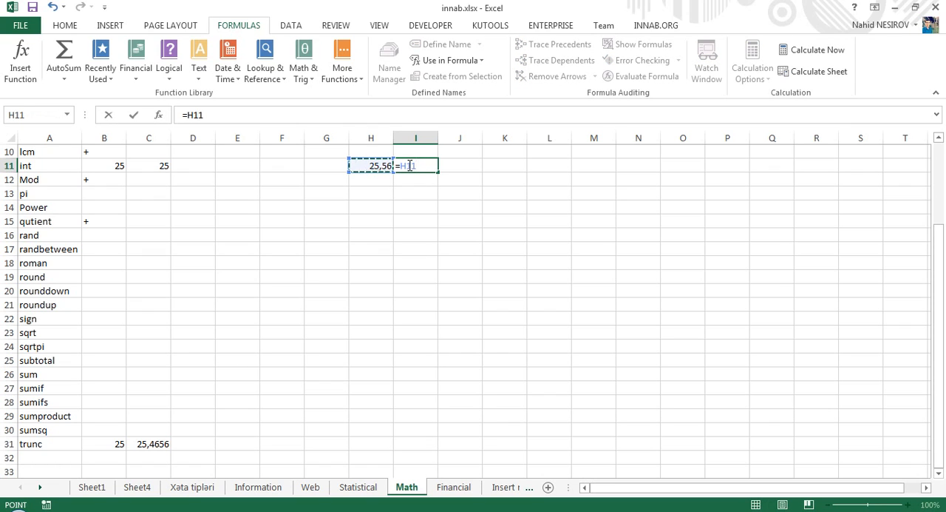
text(-INT()
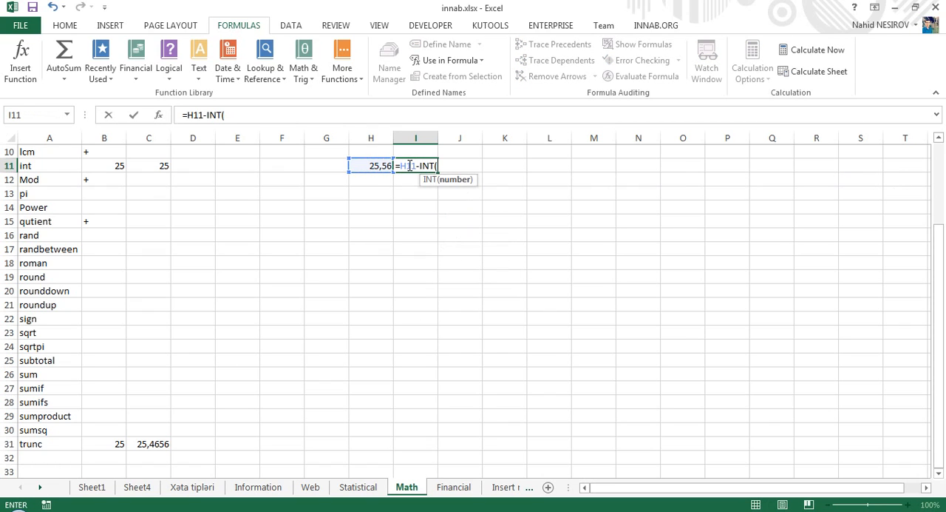
key(Left)
key(Return)
key(Return)
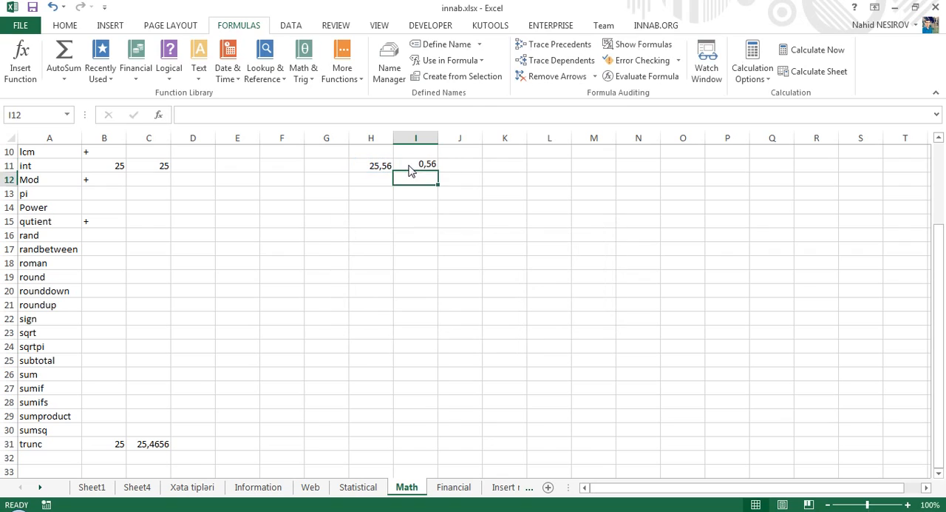
click(408, 165)
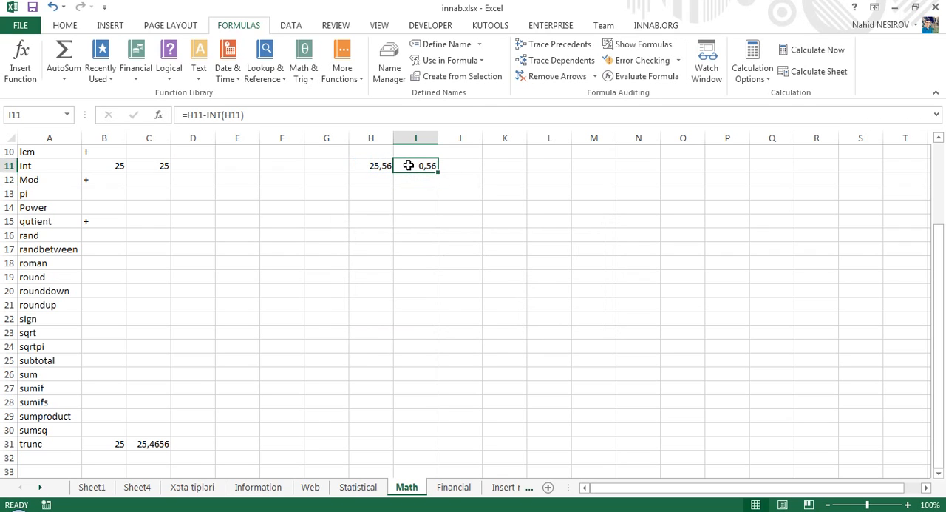
click(376, 164)
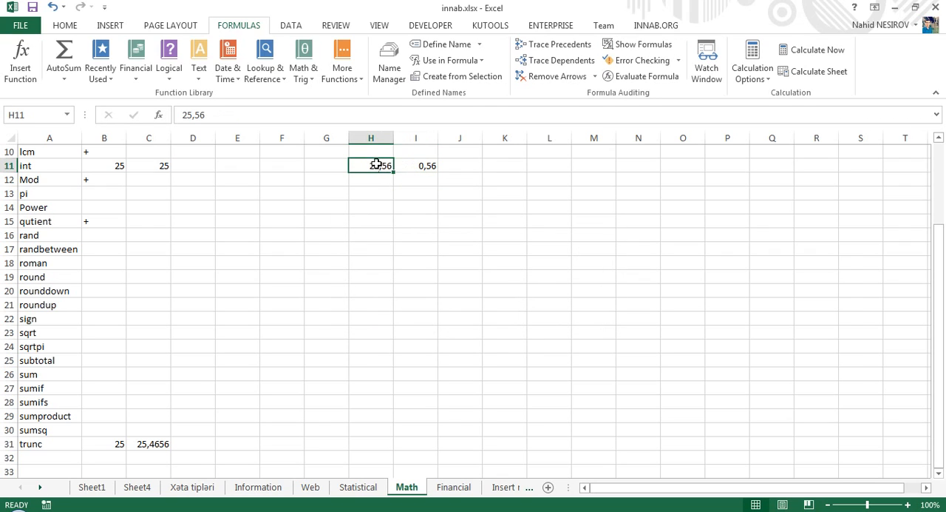
- Replace the I11 formula with =MOD(H11;1) to get the decimal part of the number in H11
click(419, 163)
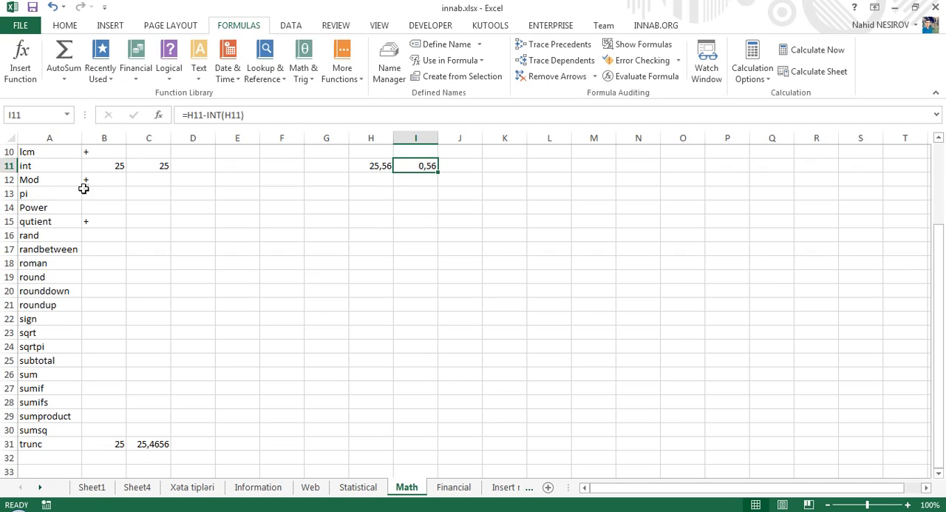
text(=mod)
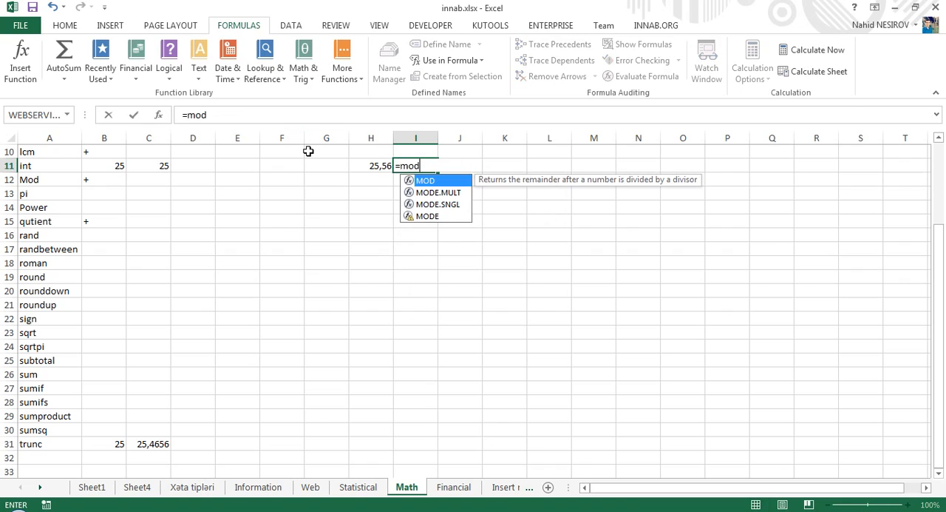
key(Tab)
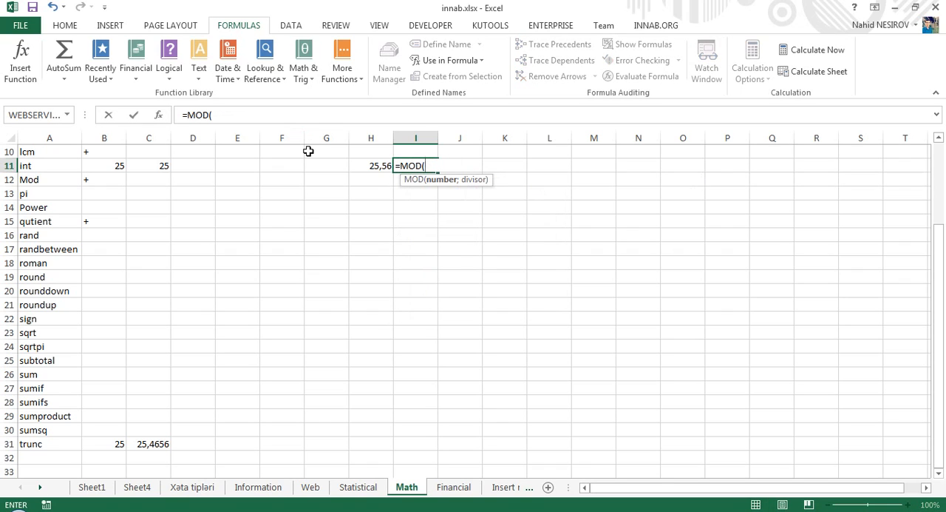
click(377, 167)
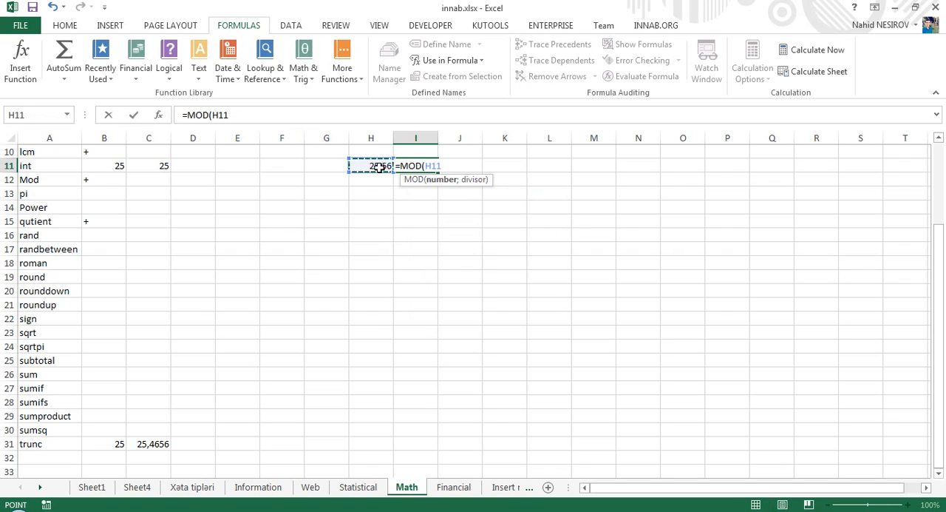
text(;1)
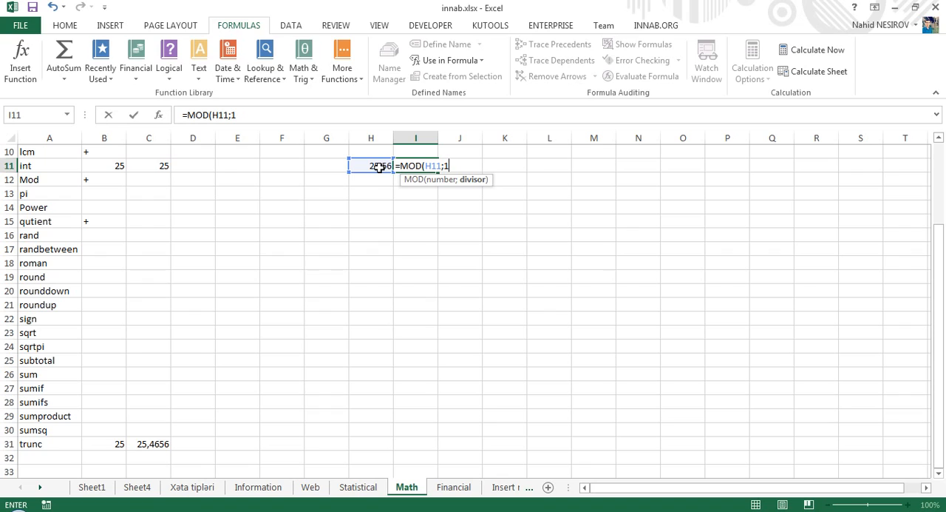
key(Return)
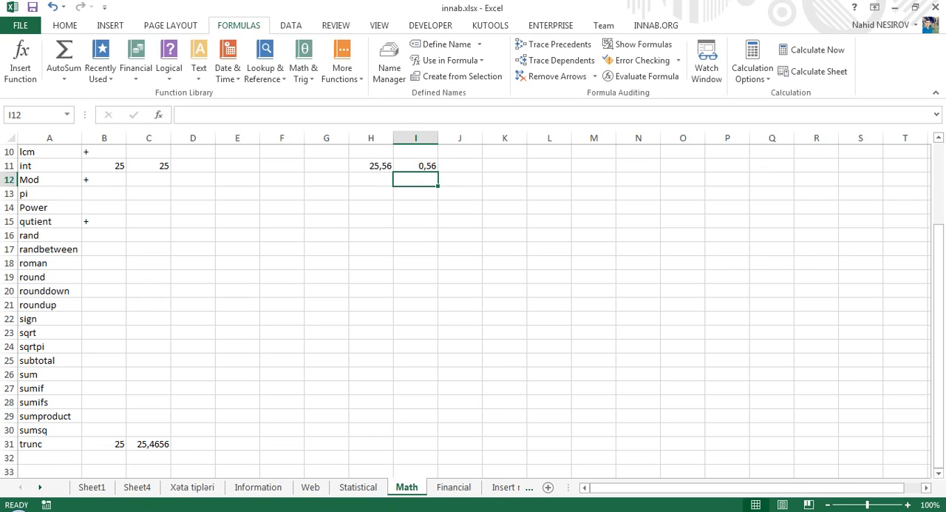
click(388, 511)
click(466, 456)
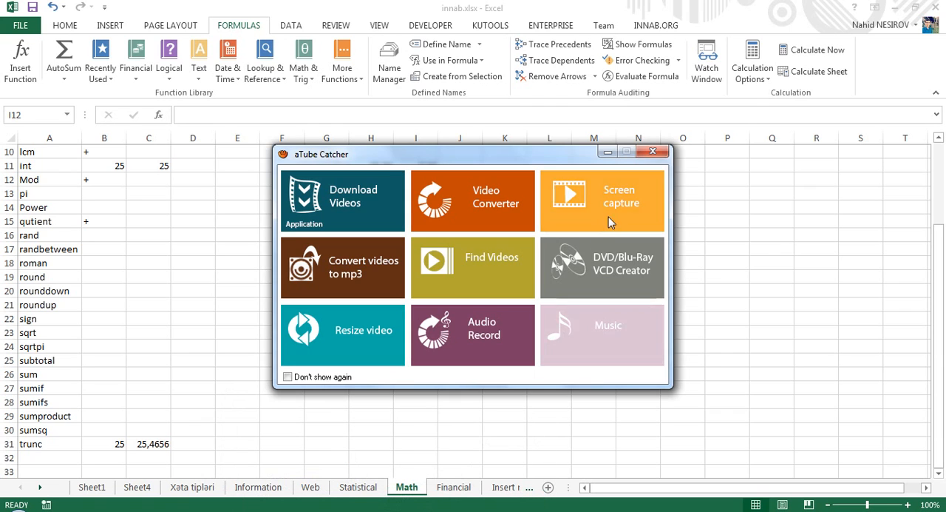